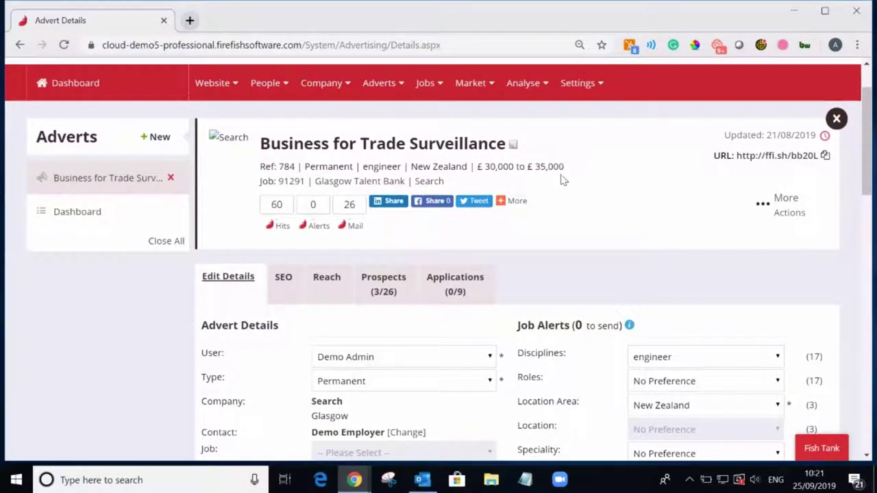
Step: Review the advert details, then open its Reach mailshot options, last sent 19/02/2015
scroll(561, 178, down, 5)
scroll(541, 370, down, 3)
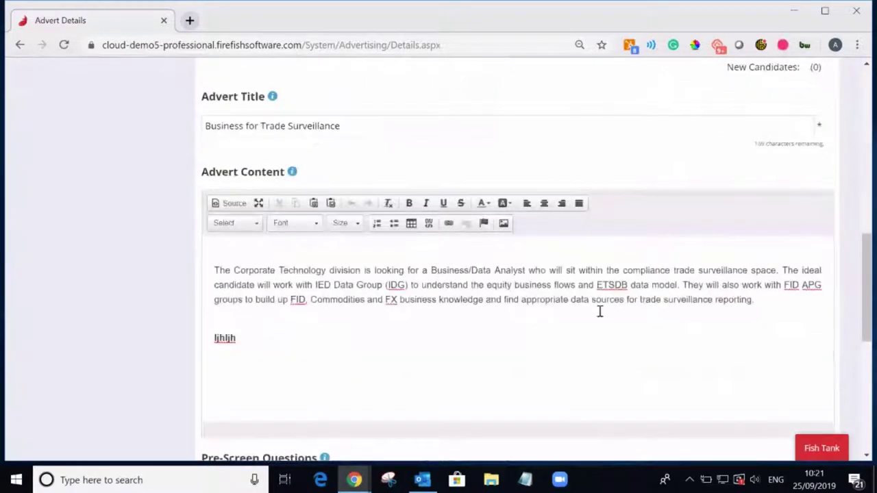
scroll(555, 303, up, 5)
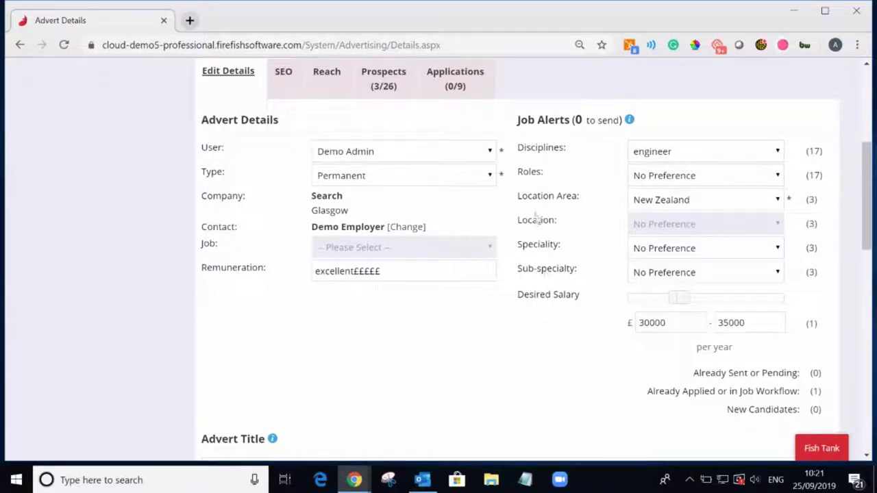
scroll(500, 199, up, 2)
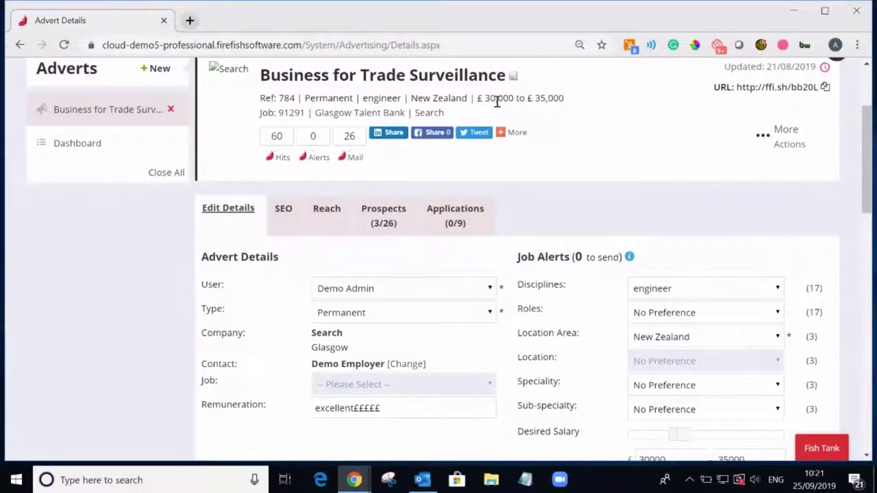
scroll(546, 141, down, 1)
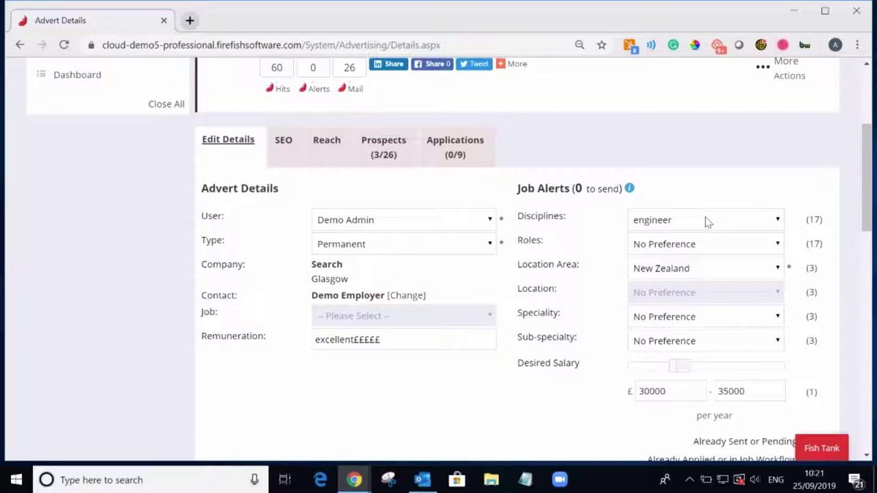
click(339, 149)
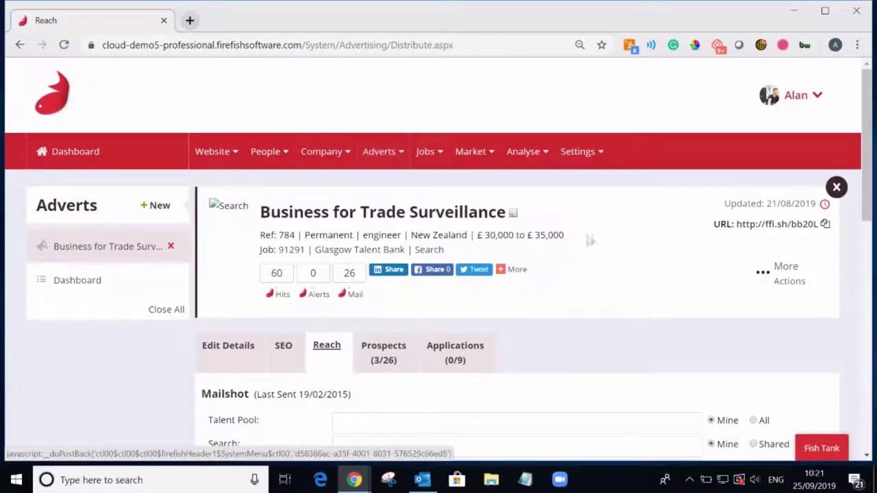
Step: Target the Business For Trade Surveillance talent pool plus the job's Potential Match list
scroll(618, 252, down, 2)
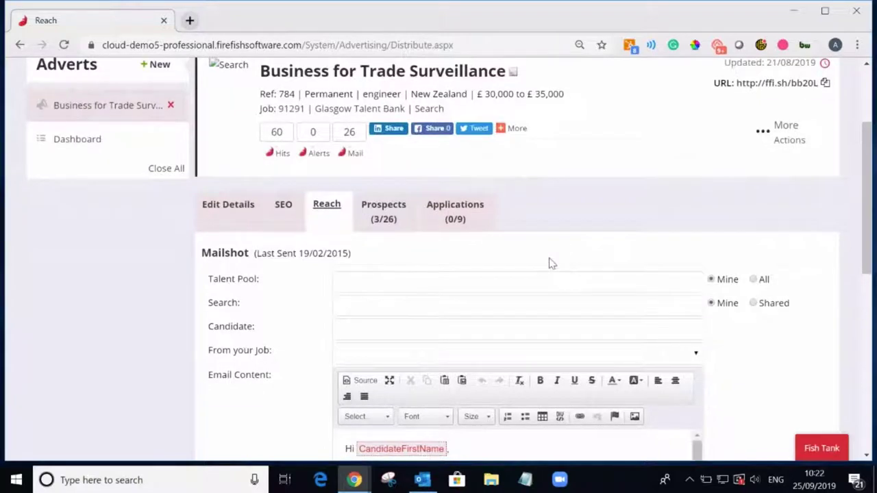
scroll(552, 263, down, 2)
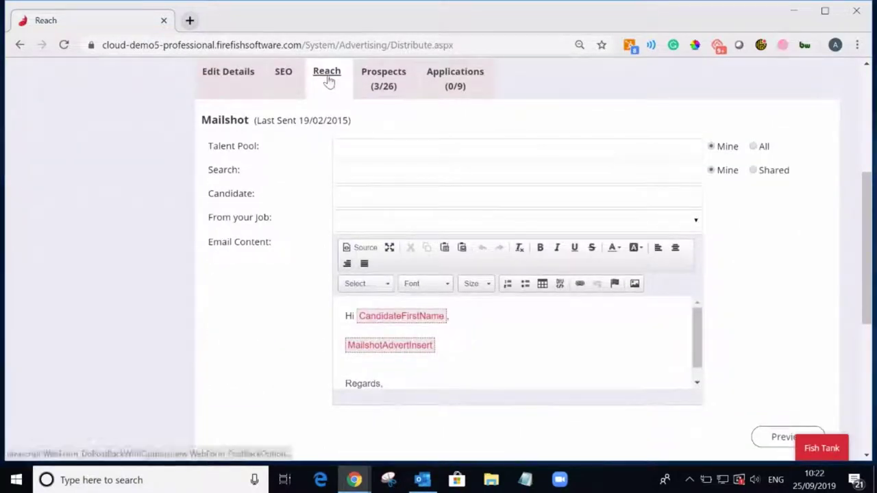
click(367, 152)
text(b)
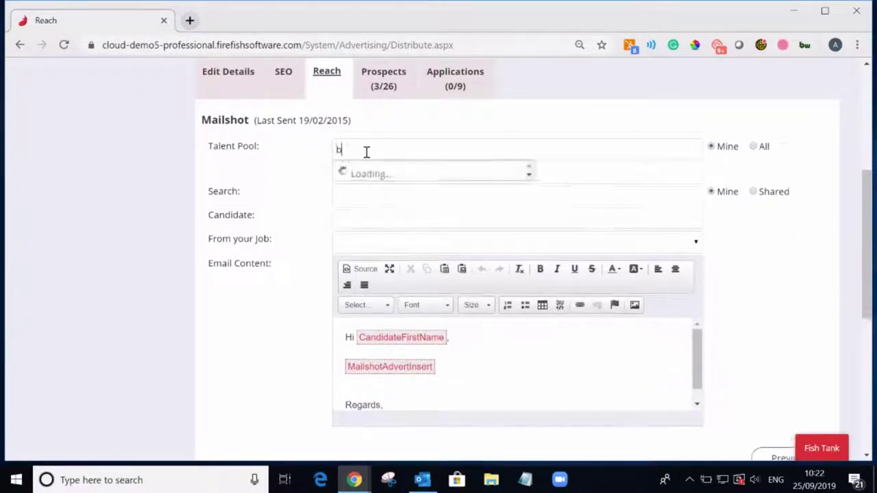
text(u)
click(415, 173)
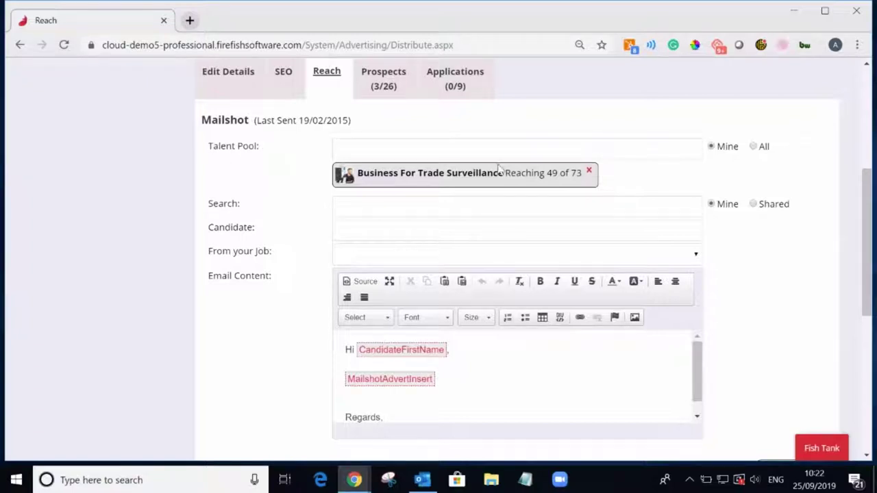
click(375, 254)
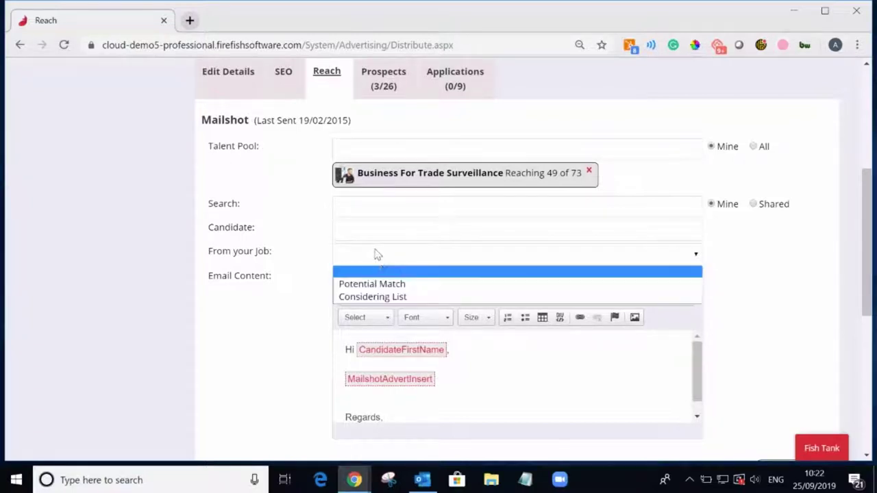
click(377, 283)
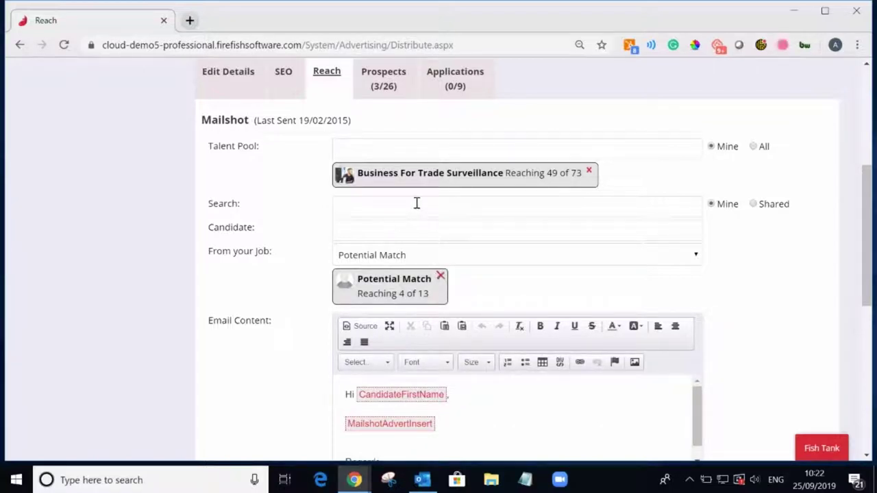
Step: Browse the Prospects list to see each candidate's marketing engagement rating from the 19/02/2015 mailshot
click(387, 81)
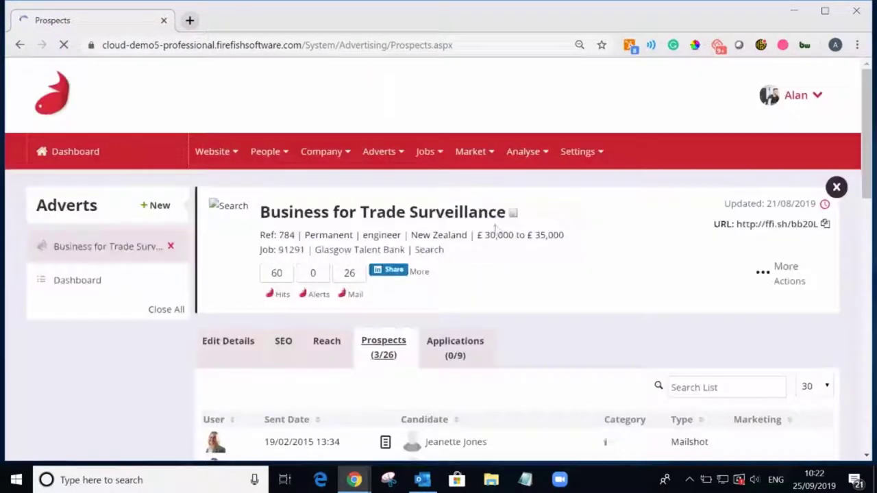
scroll(548, 240, down, 3)
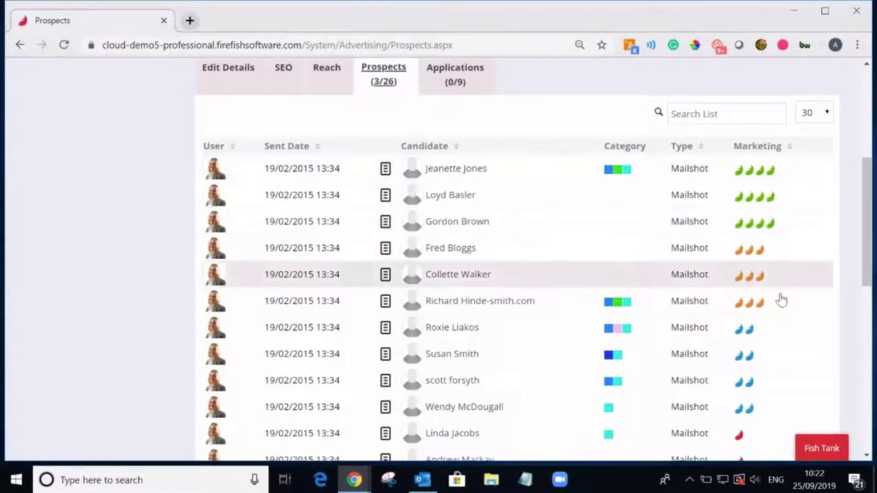
scroll(778, 299, down, 1)
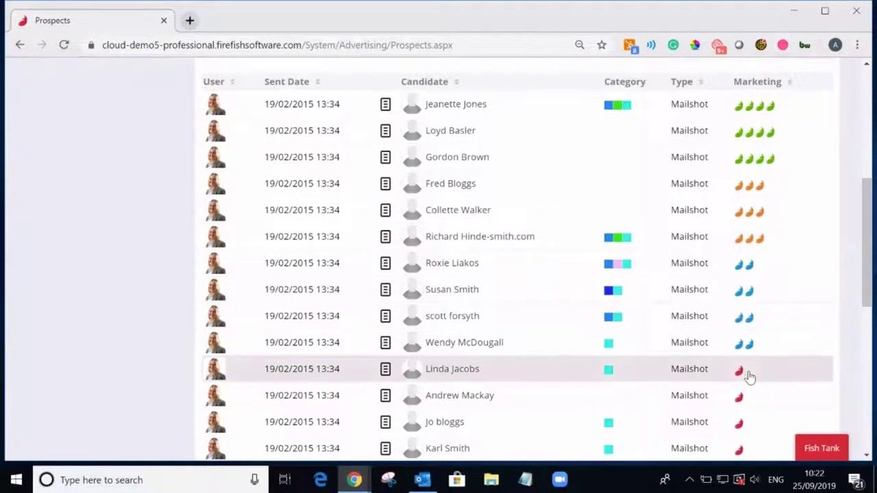